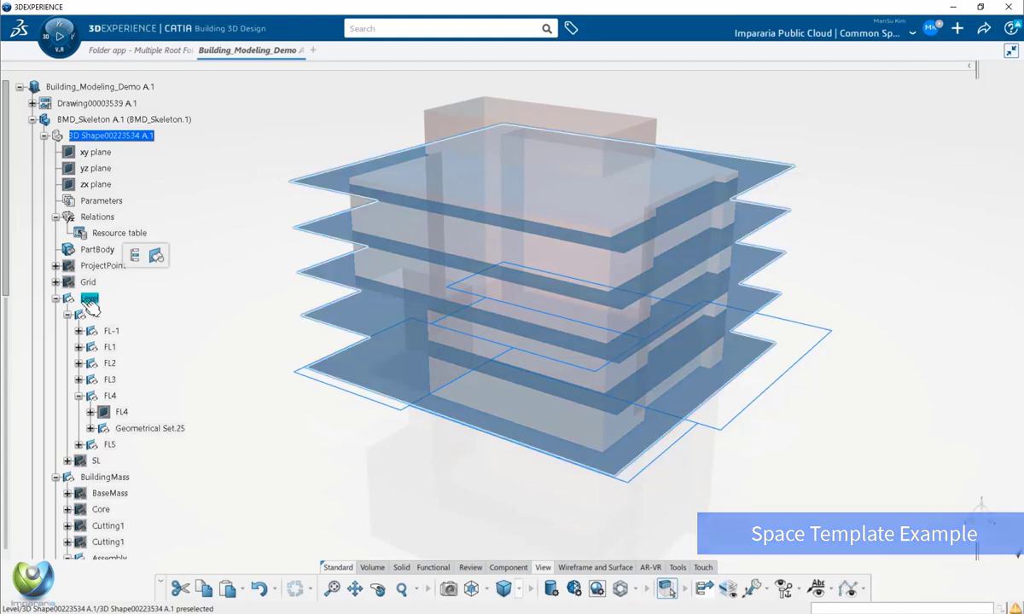
# Step: Review the Level and BuildingMass sets in the skeleton and collapse both in the tree
pyautogui.click(55, 297)
pyautogui.click(111, 316)
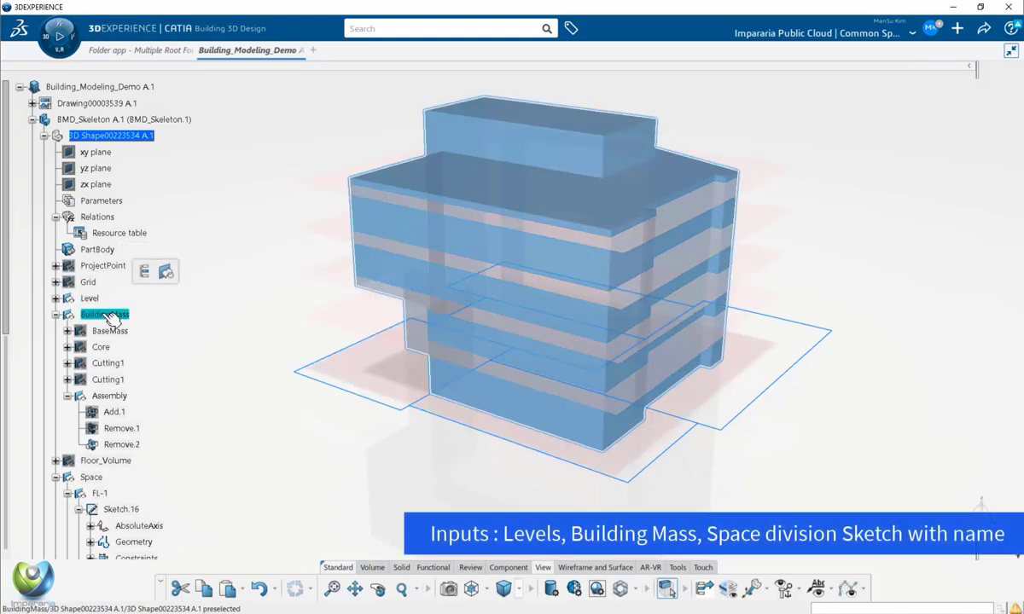
pyautogui.click(55, 314)
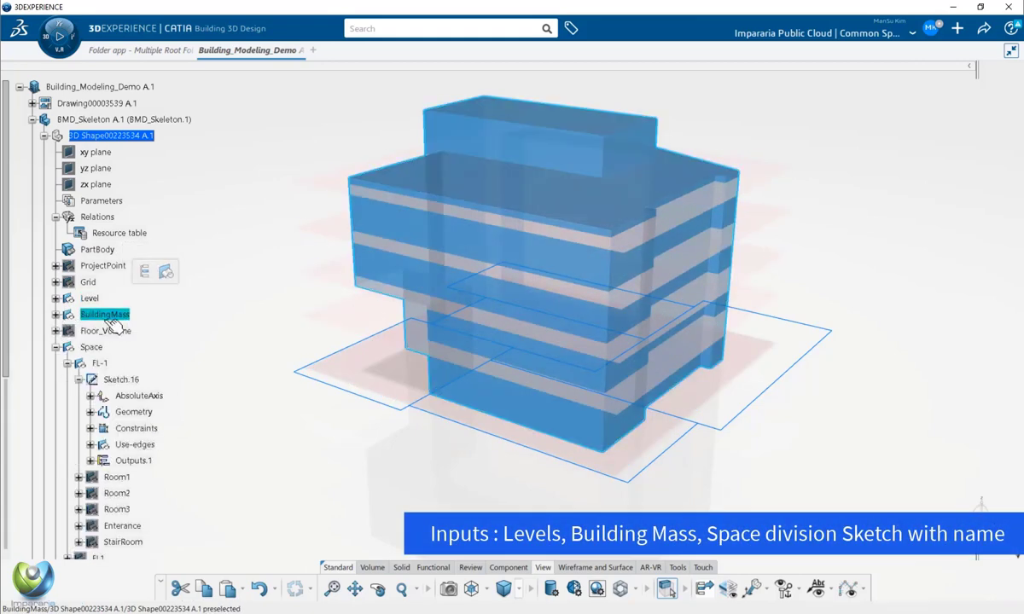
pyautogui.click(146, 346)
pyautogui.scroll(-3, 109, 334)
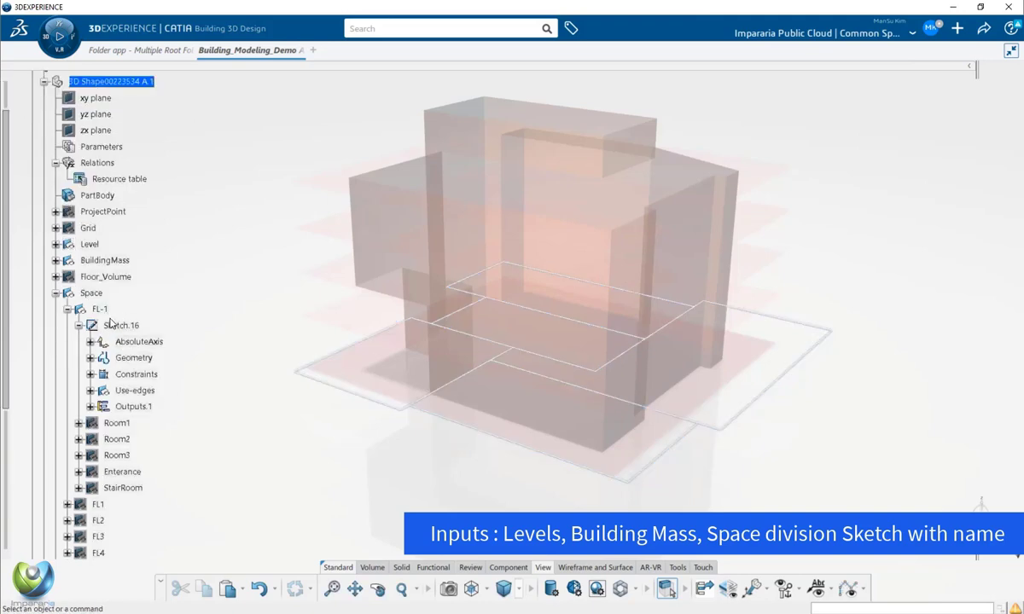
# Step: Examine the named room outlines from Room1 to Room2 in the outputs of the FL-1 sketch and collapse the Space set
pyautogui.click(90, 407)
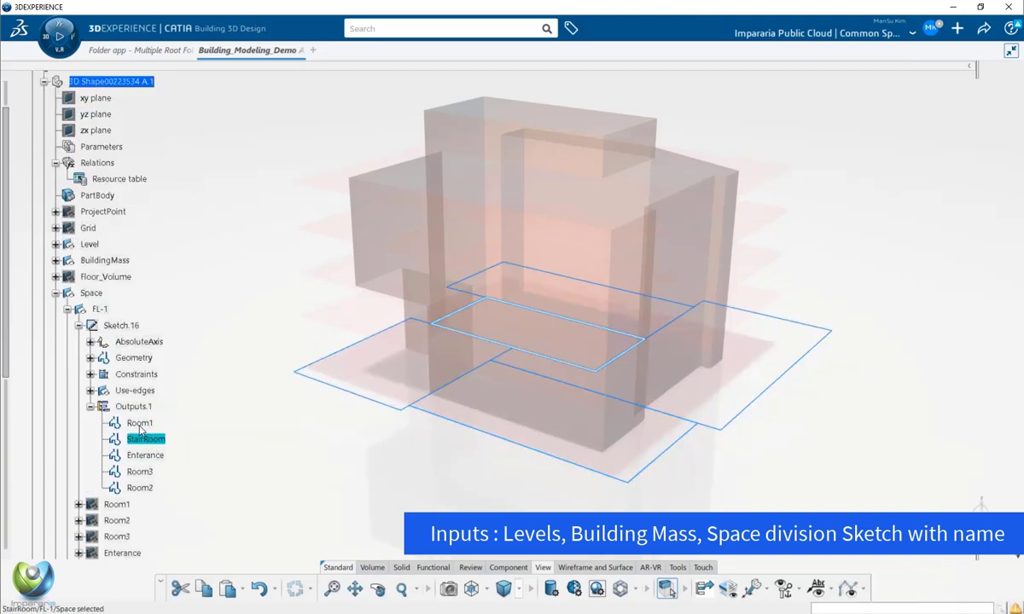
pyautogui.click(140, 423)
pyautogui.keyDown('shift'); pyautogui.click(141, 488); pyautogui.keyUp('shift')
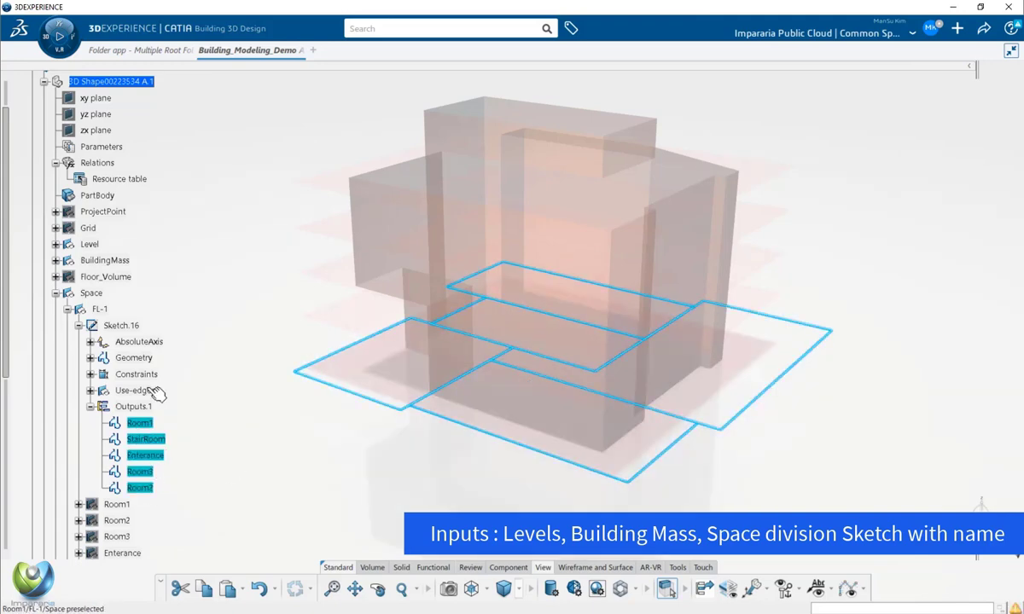
pyautogui.click(55, 294)
pyautogui.click(197, 319)
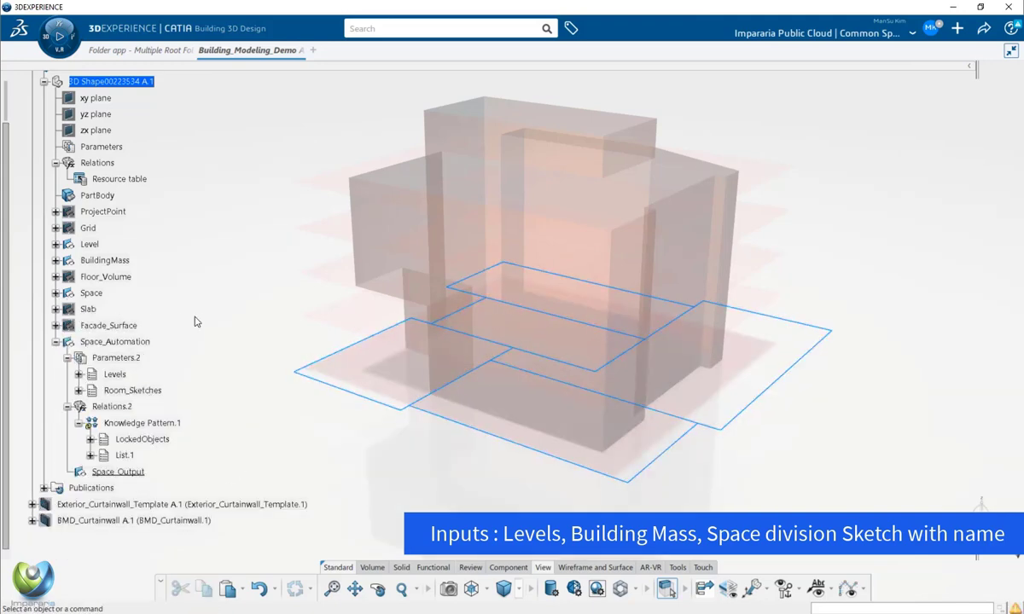
# Step: Execute Knowledge Pattern.1 in Space_Automation to instantiate the space template for the rooms on each floor
pyautogui.scroll(-1, 128, 294)
pyautogui.scroll(-1, 126, 293)
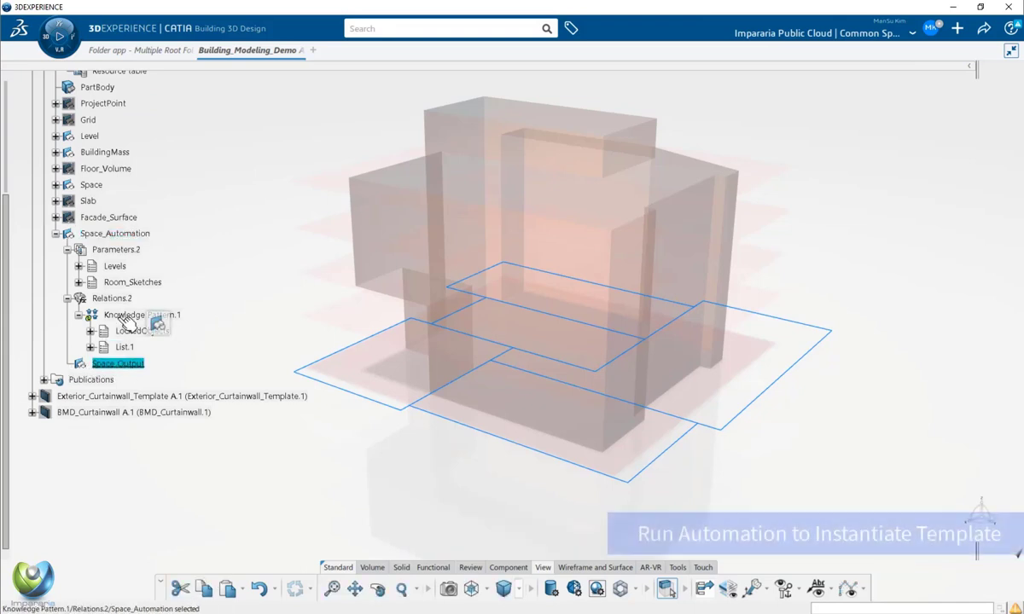
pyautogui.click(141, 314)
pyautogui.click(159, 275)
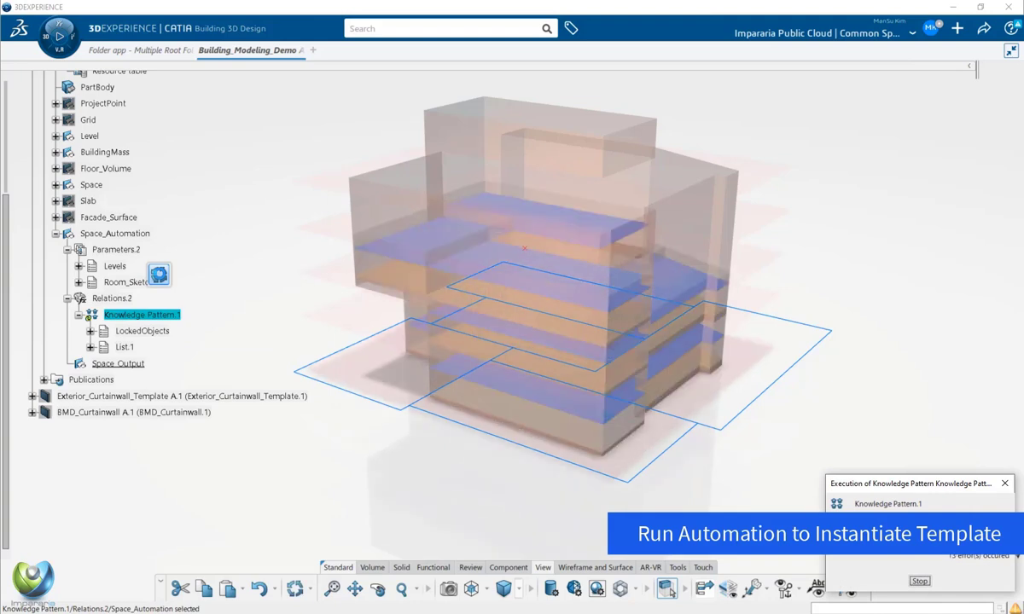
pyautogui.click(218, 321)
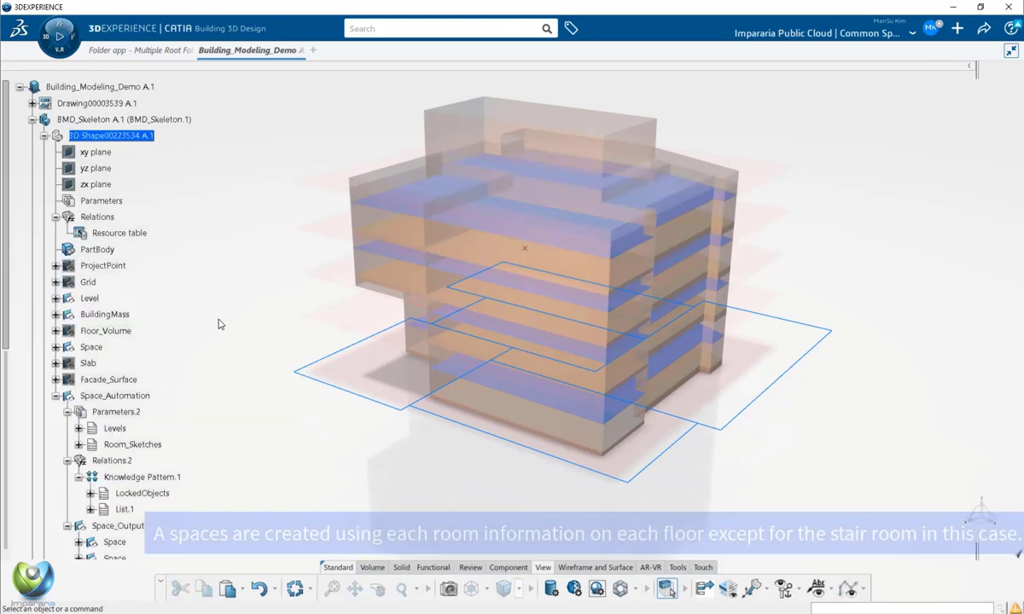
# Step: Examine all generated Space features under Space_Output and their geometry in the building
pyautogui.scroll(-3, 227, 321)
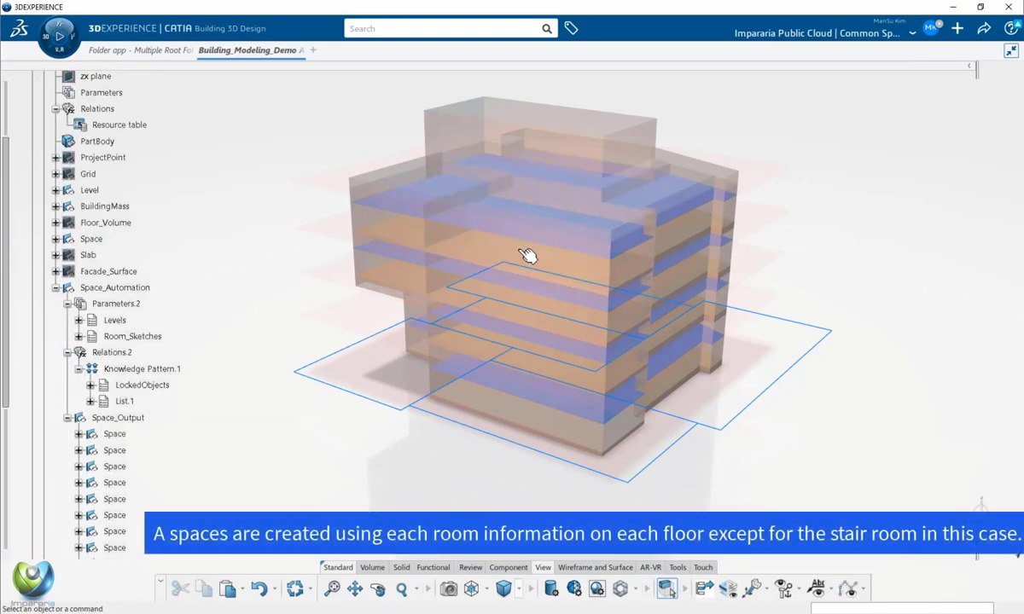
pyautogui.scroll(-5, 198, 346)
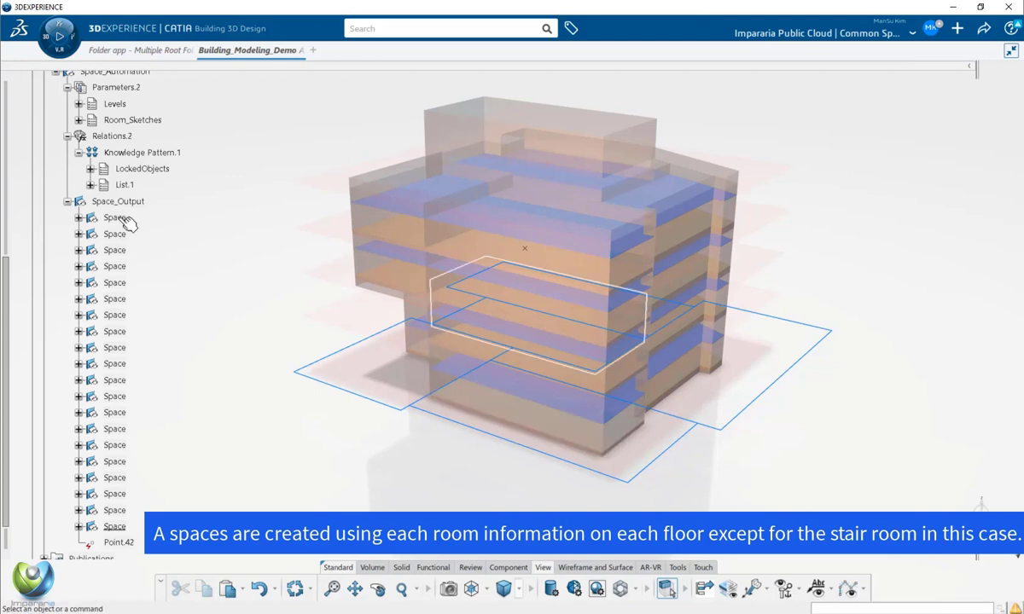
pyautogui.click(114, 218)
pyautogui.keyDown('shift'); pyautogui.click(115, 526); pyautogui.keyUp('shift')
pyautogui.click(393, 478)
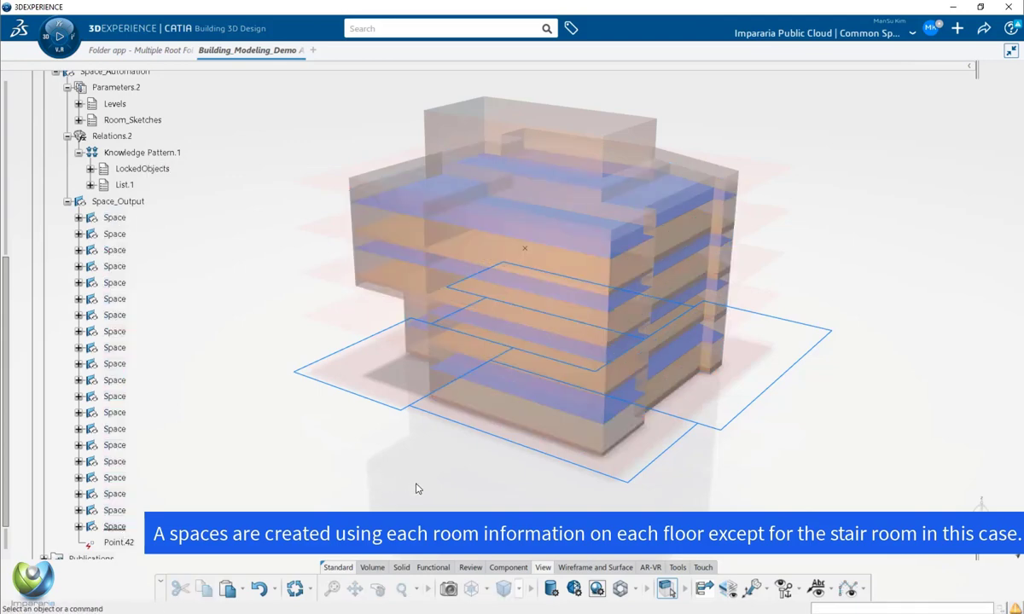
pyautogui.moveTo(418, 485); pyautogui.dragTo(459, 488, button='middle')
# Step: Hide the Level and BuildingMass sets
pyautogui.scroll(3, 427, 359)
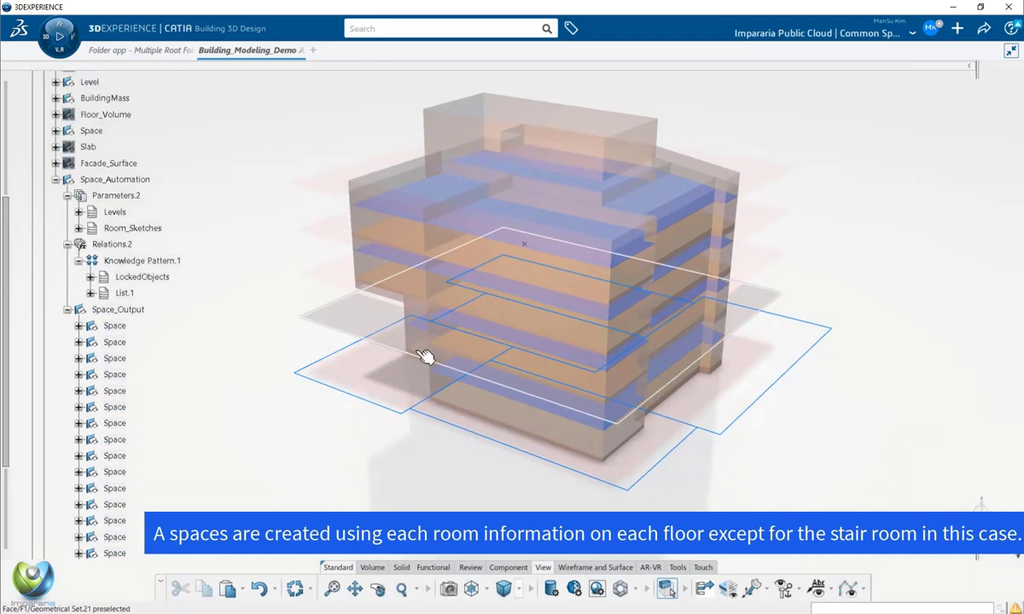
pyautogui.click(105, 153)
pyautogui.keyDown('ctrl'); pyautogui.click(93, 137); pyautogui.keyUp('ctrl')
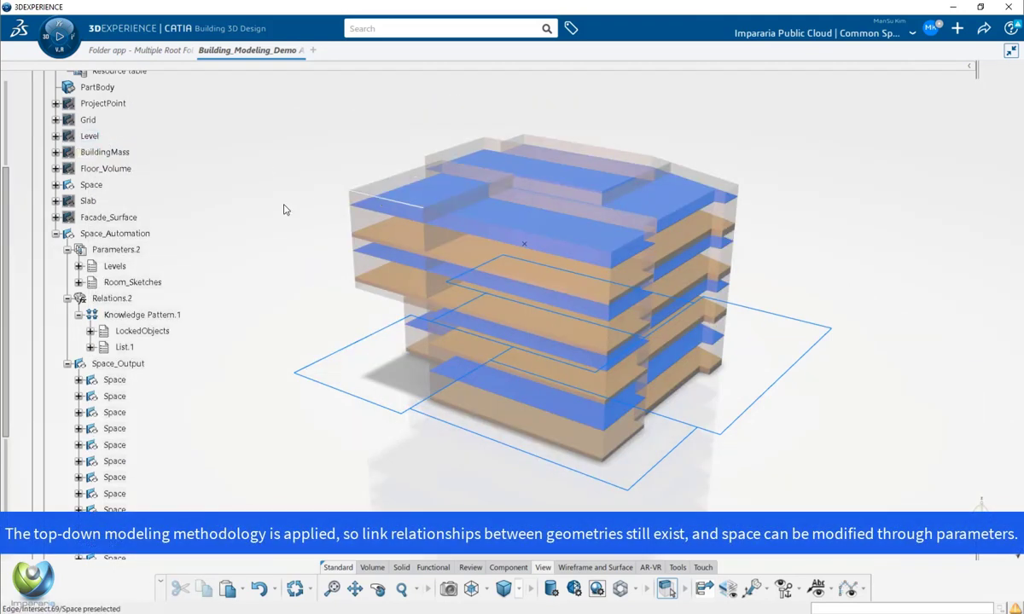
# Step: Hide every generated space in Space_Output except the first one
pyautogui.click(117, 380)
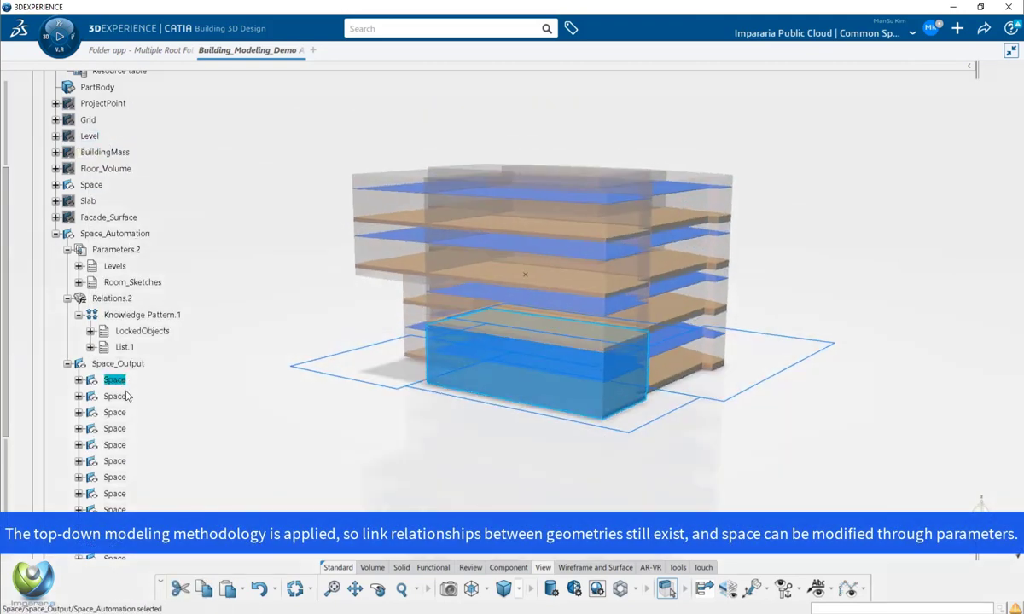
pyautogui.click(121, 397)
pyautogui.scroll(-5, 128, 359)
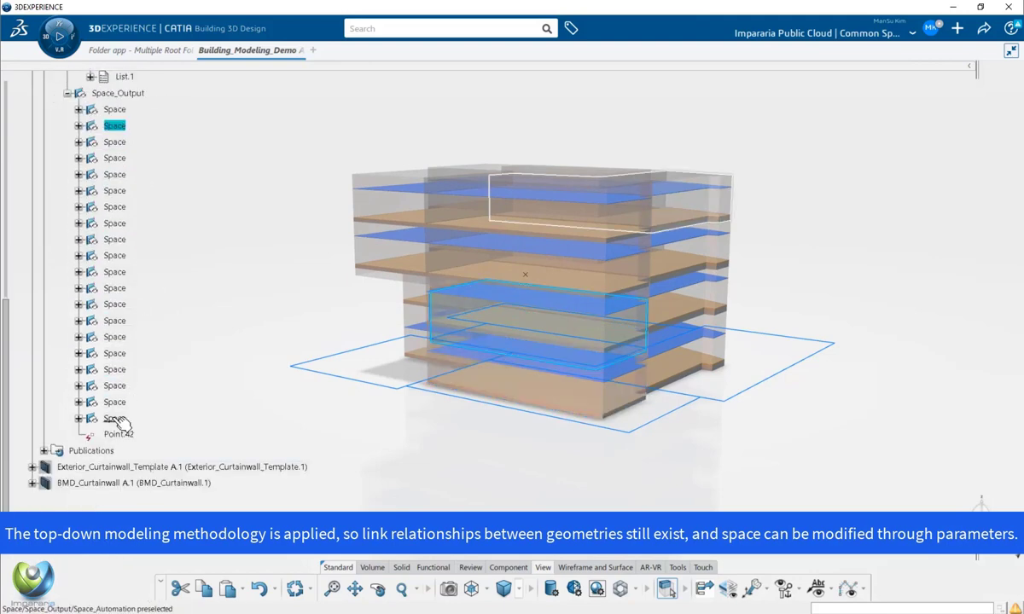
pyautogui.keyDown('shift'); pyautogui.click(121, 419); pyautogui.keyUp('shift')
pyautogui.rightClick(118, 419)
pyautogui.click(158, 114)
pyautogui.moveTo(508, 427); pyautogui.dragTo(537, 375, button='middle')
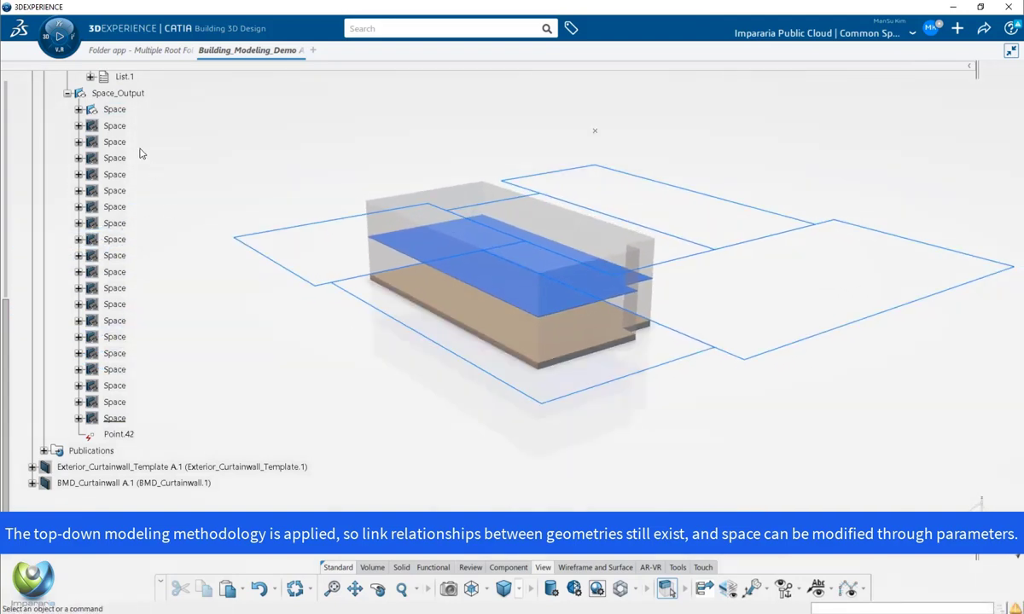
# Step: Expand the first space's parameters and set its Room_Config parameter to Room2
pyautogui.click(78, 110)
pyautogui.click(89, 125)
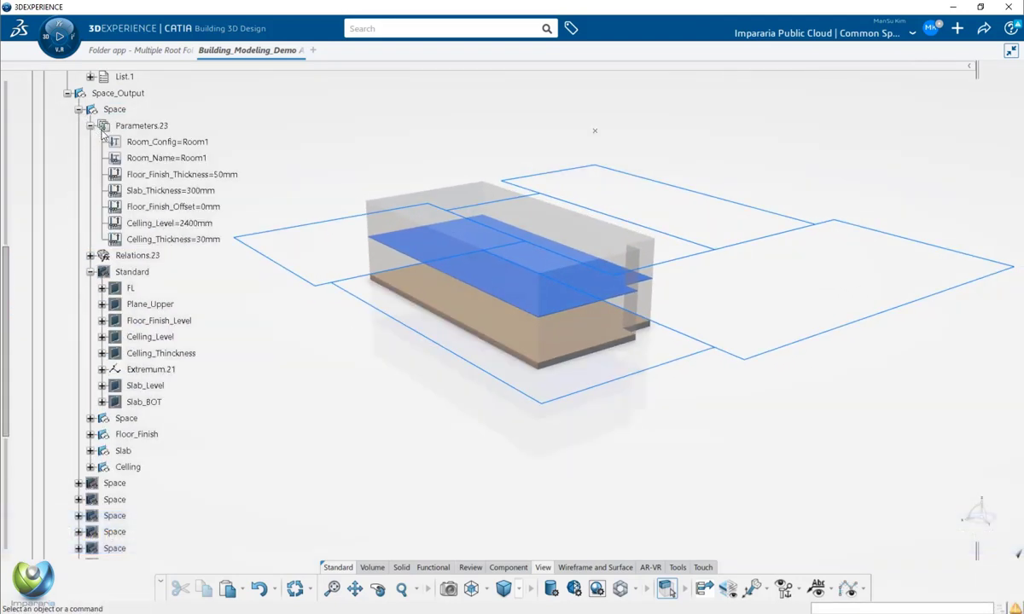
pyautogui.click(207, 144)
pyautogui.moveTo(424, 297); pyautogui.dragTo(533, 435, button='middle')
pyautogui.doubleClick(208, 144)
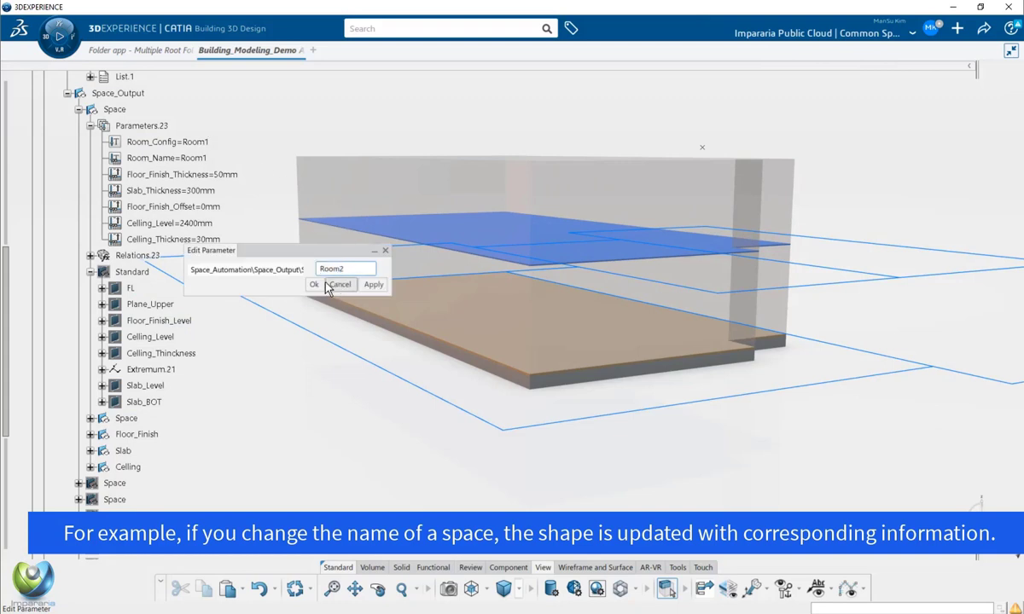
pyautogui.click(315, 285)
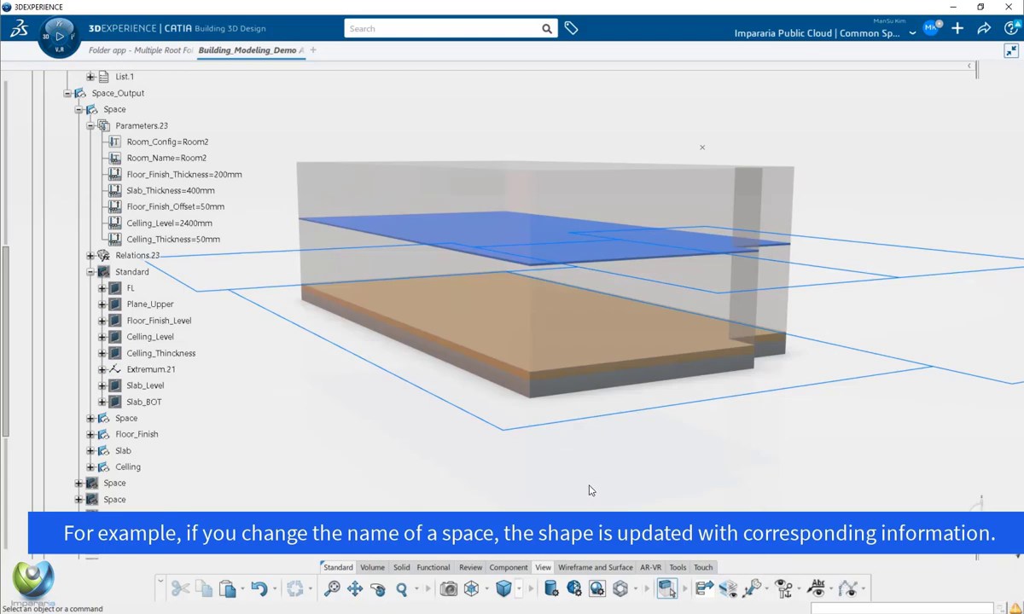
# Step: In the FL-1 space division sketch, reposition the dividing line's offset dimension, set the offset to 0 and exit the sketch
pyautogui.moveTo(364, 404); pyautogui.dragTo(524, 442, button='middle')
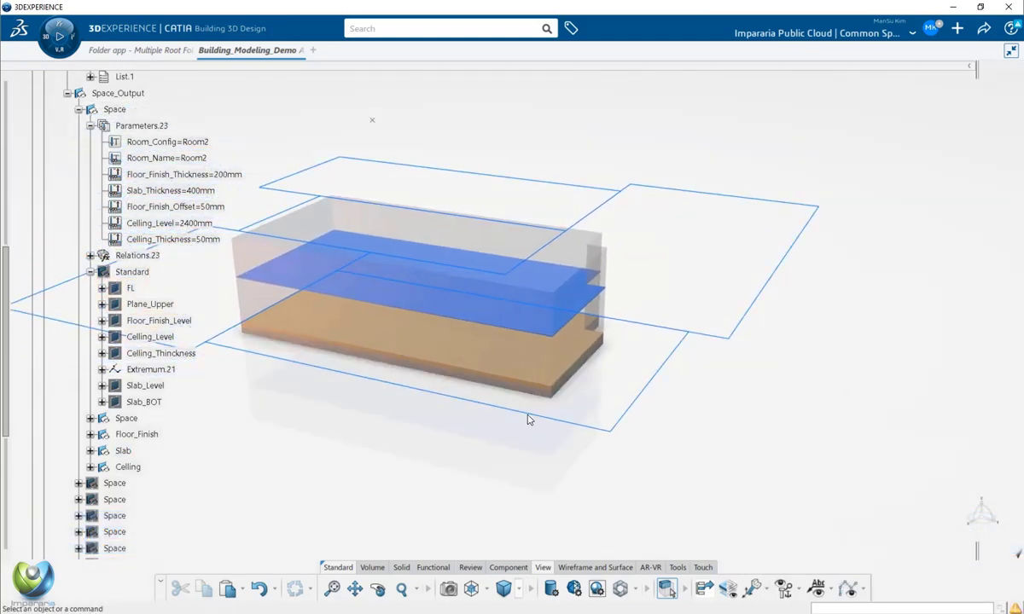
pyautogui.click(542, 420)
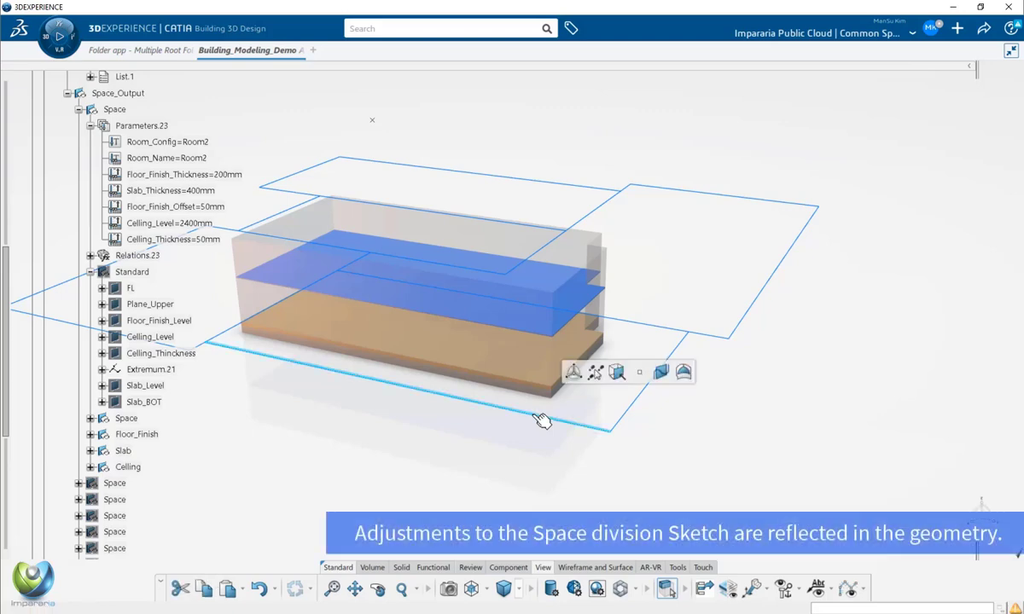
pyautogui.doubleClick(542, 420)
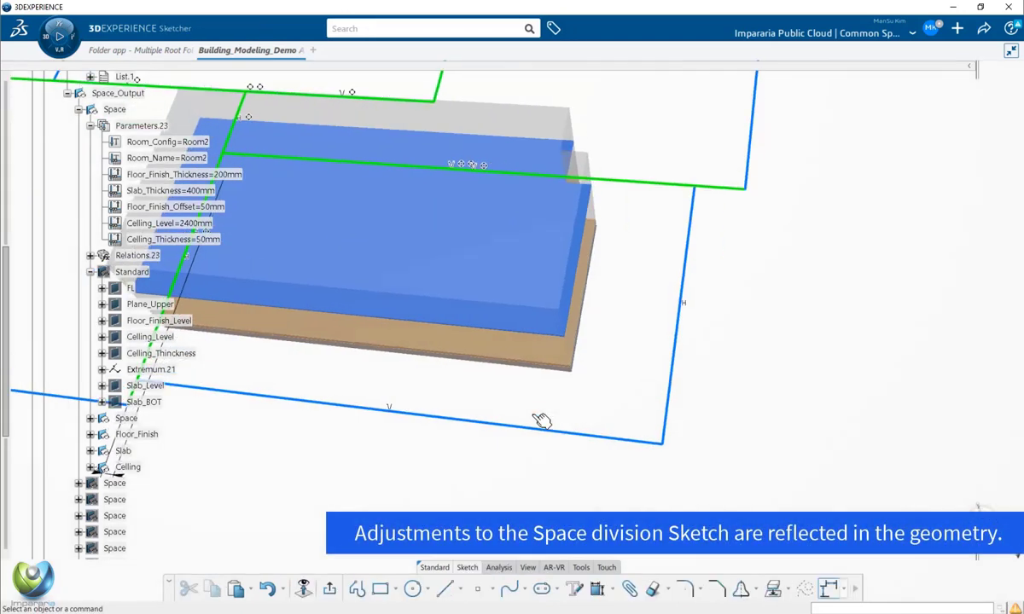
pyautogui.moveTo(576, 426); pyautogui.dragTo(562, 443, button='middle')
pyautogui.click(386, 474)
pyautogui.moveTo(387, 474); pyautogui.dragTo(450, 475)
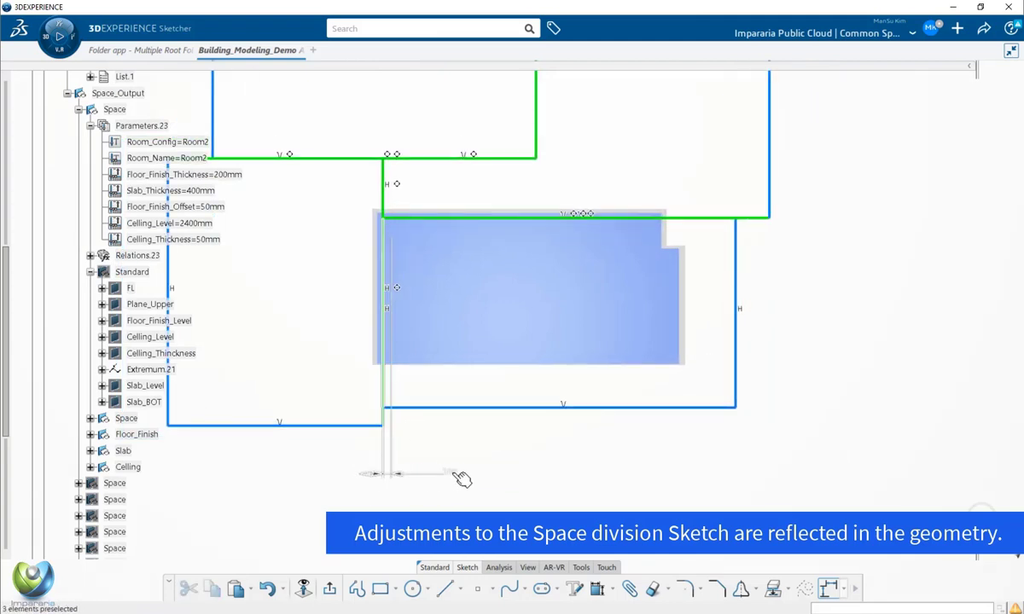
pyautogui.write('0')
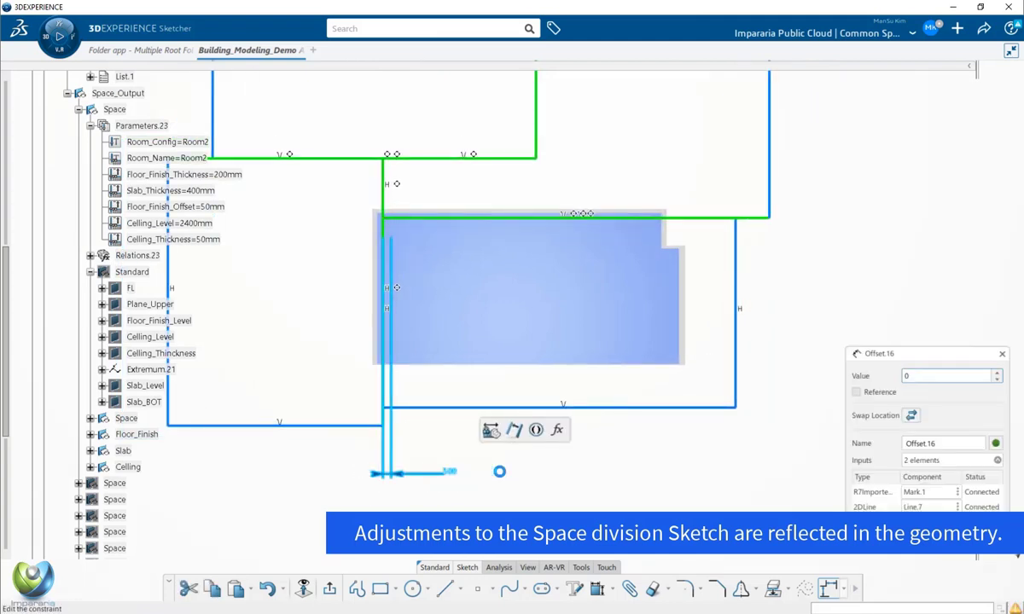
pyautogui.press('Return')
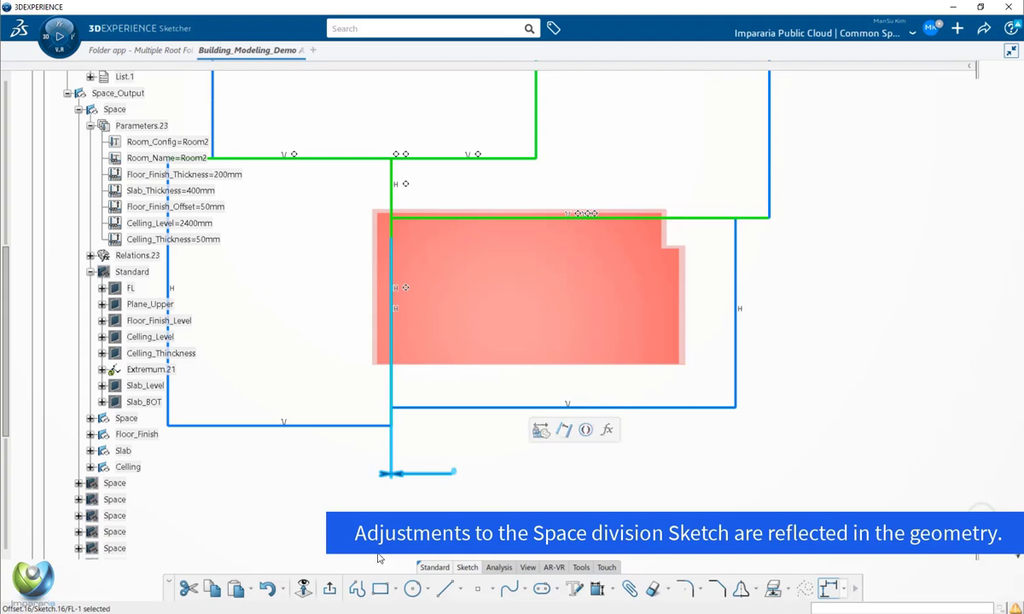
pyautogui.doubleClick(583, 471)
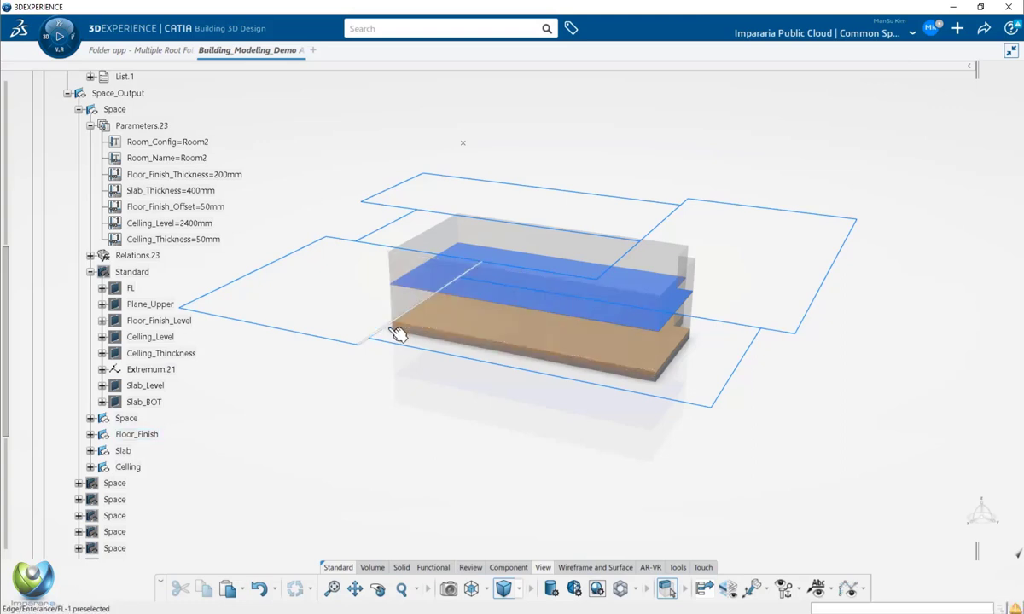
pyautogui.moveTo(418, 365); pyautogui.dragTo(491, 358, button='middle')
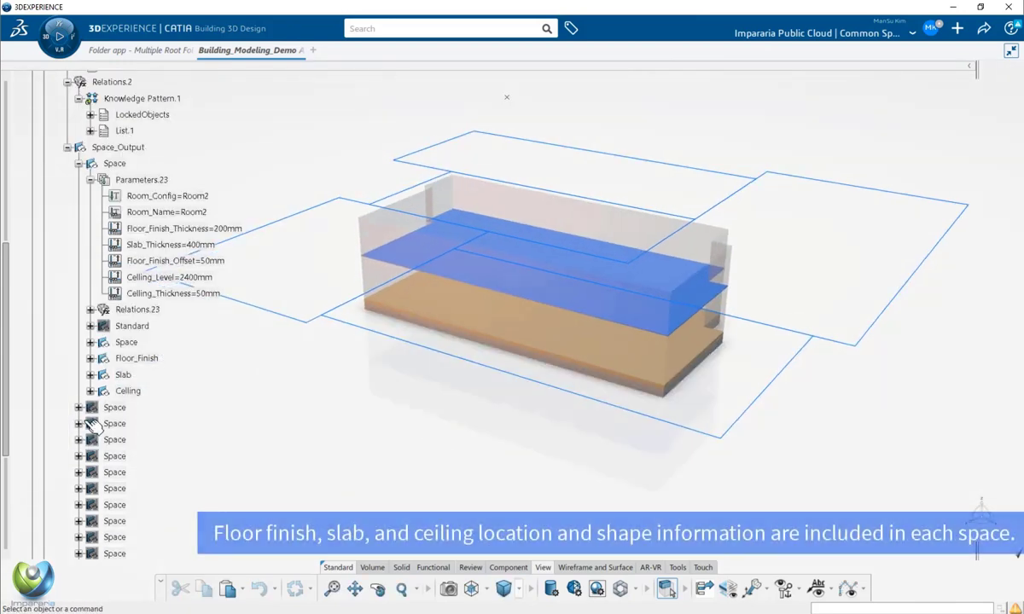
# Step: Show all the hidden spaces again and inspect the floor finishes, slabs and ceilings up close
pyautogui.scroll(-5, 170, 424)
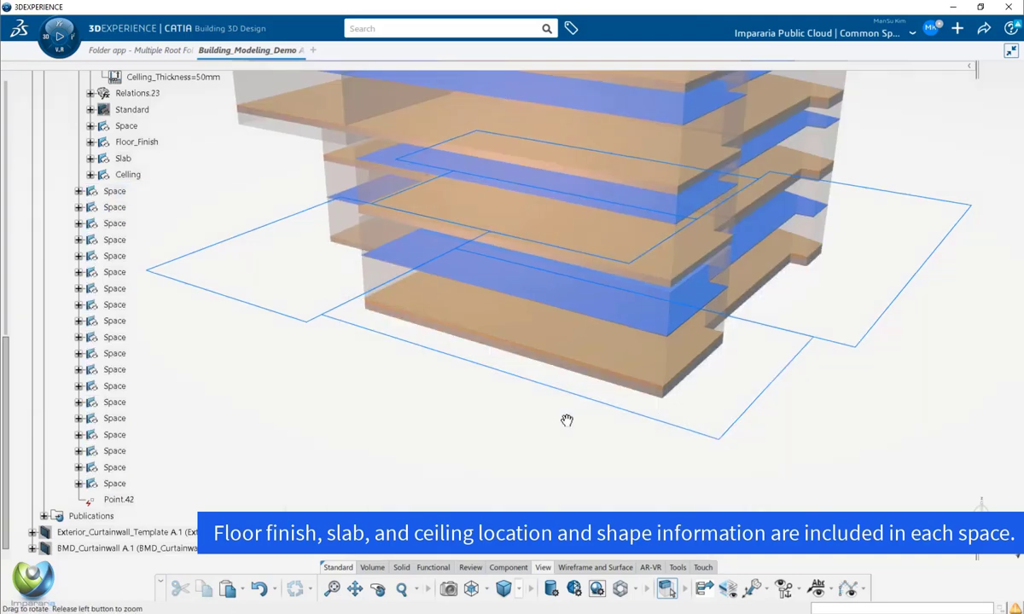
pyautogui.moveTo(566, 418); pyautogui.dragTo(512, 212, button='middle')
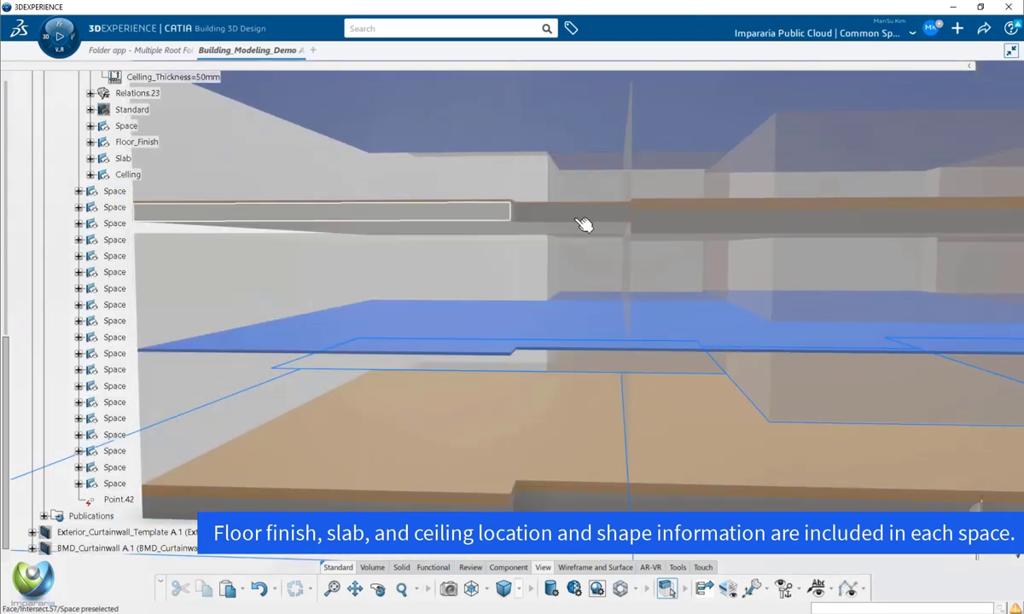
pyautogui.moveTo(679, 235); pyautogui.dragTo(640, 244, button='middle')
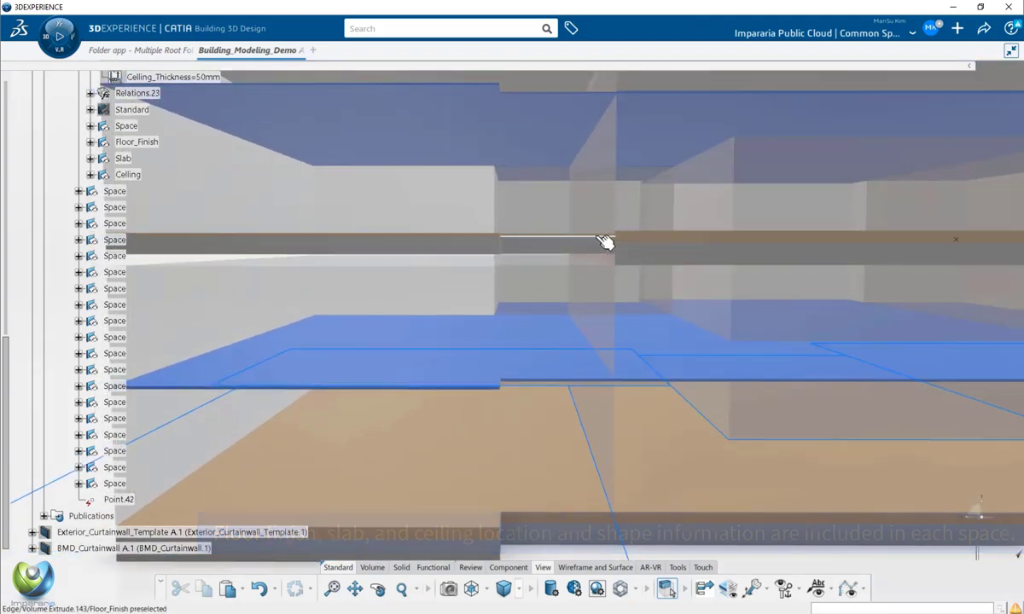
pyautogui.moveTo(484, 245); pyautogui.dragTo(623, 341, button='middle')
# Step: Expand the first space's relations and open the spreadsheet of its DesignTable.21 in Excel
pyautogui.scroll(5, 142, 204)
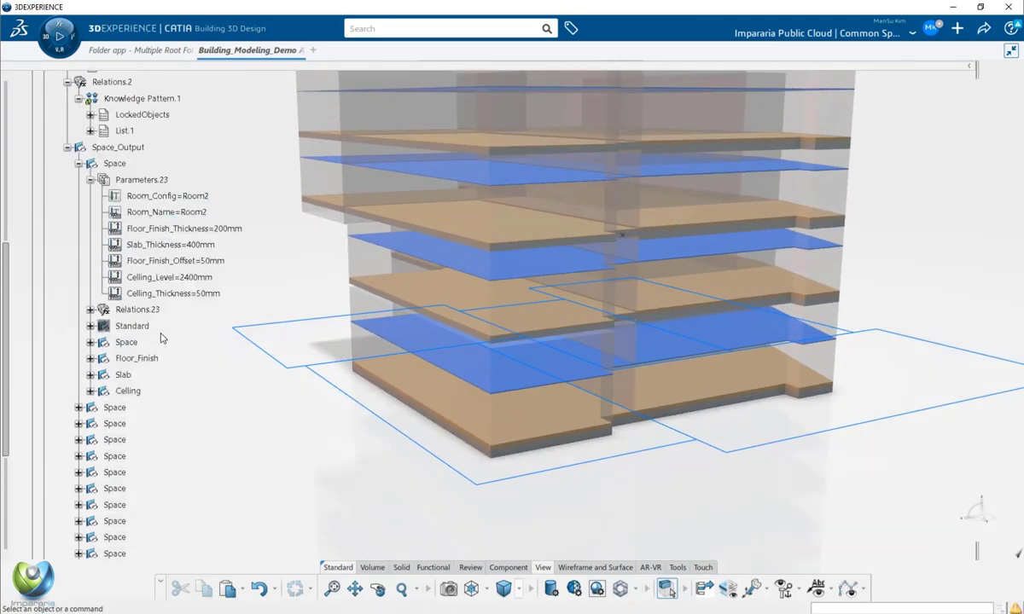
pyautogui.scroll(-1, 119, 287)
pyautogui.click(91, 255)
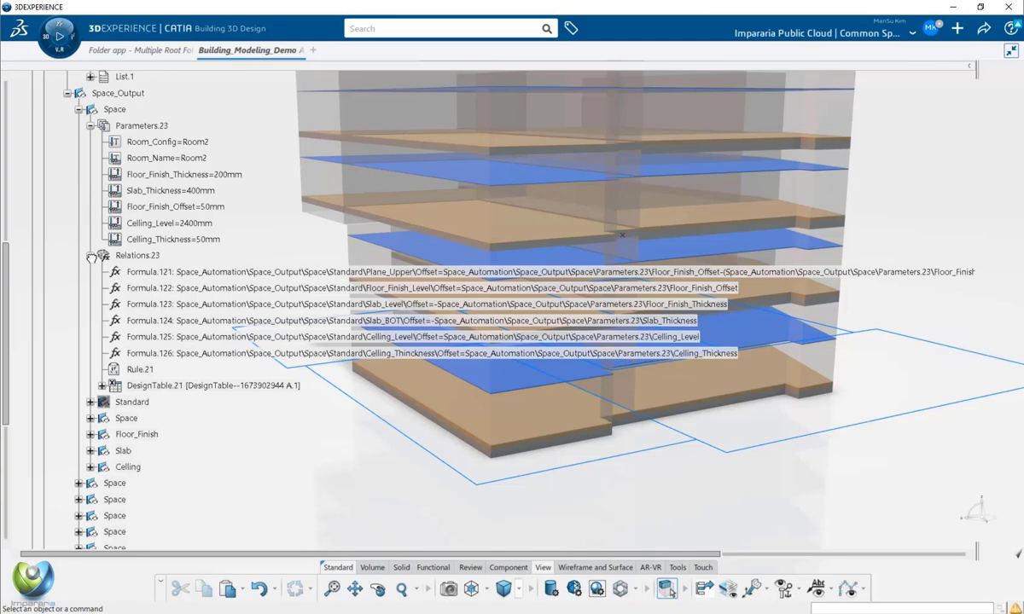
pyautogui.doubleClick(178, 386)
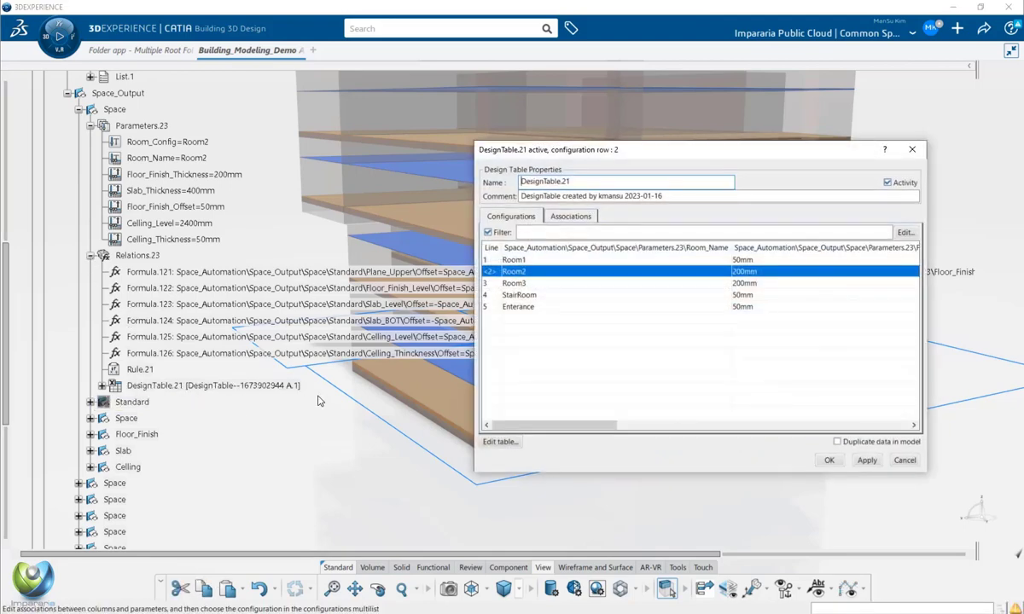
pyautogui.click(502, 442)
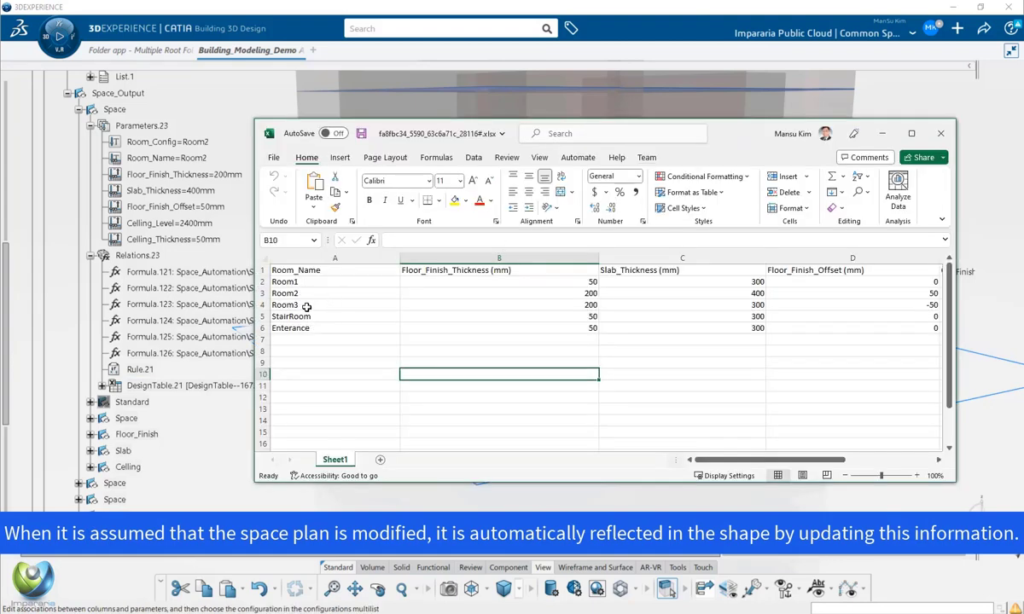
# Step: Duplicate the Room3 row into row 7 of the design table spreadsheet and name the copied room Room4
pyautogui.click(261, 304)
pyautogui.hotkey('ctrl', 'c')
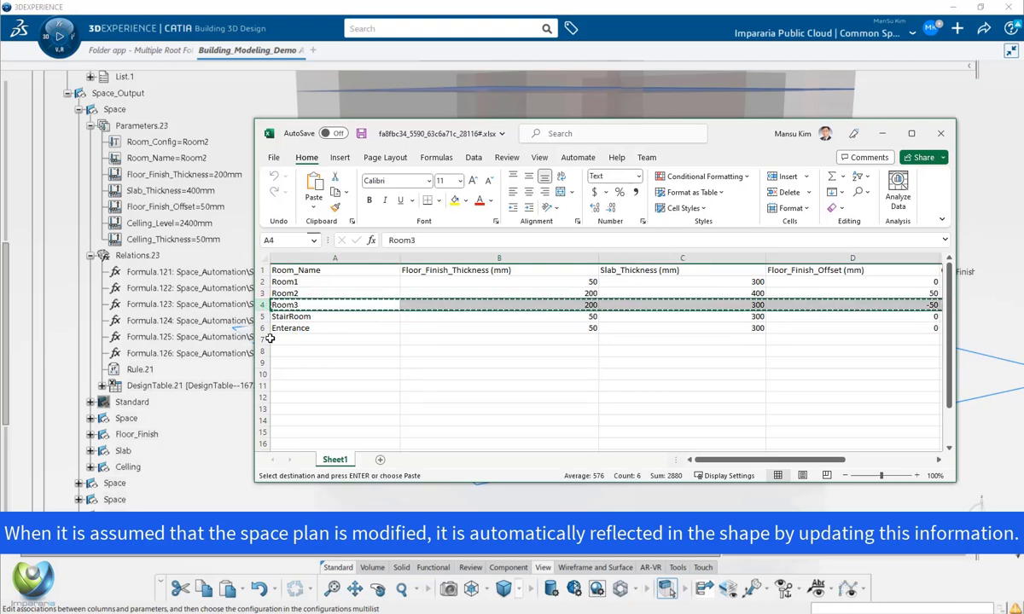
pyautogui.click(279, 339)
pyautogui.hotkey('ctrl', 'v')
pyautogui.click(294, 340)
pyautogui.doubleClick(296, 340)
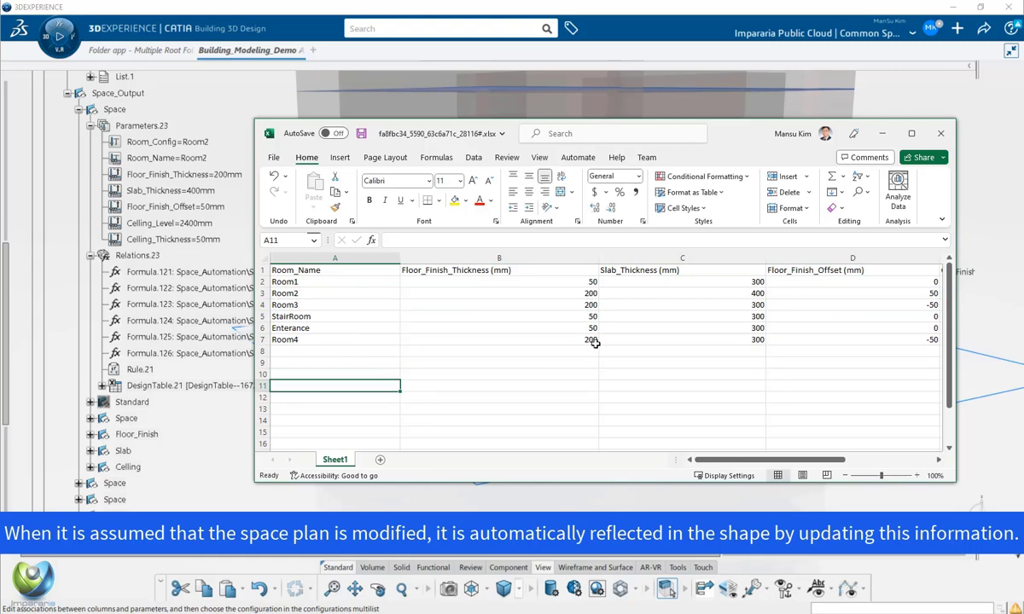
# Step: For Room4, set the floor finish thickness to 300 mm, the slab thickness to 500 mm and the floor finish offset to 0 mm
pyautogui.click(591, 341)
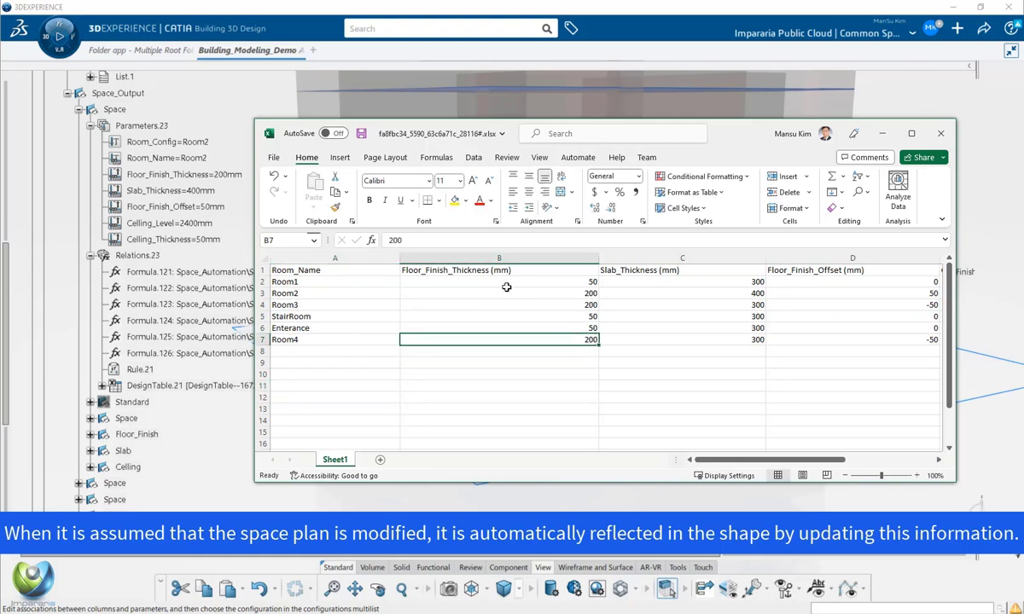
pyautogui.doubleClick(589, 340)
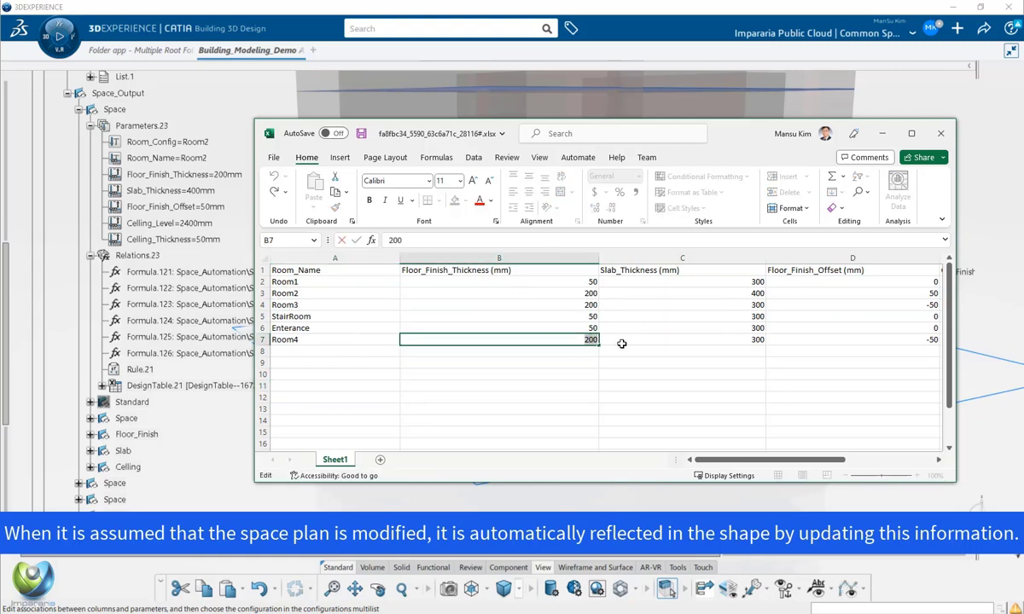
pyautogui.click(749, 341)
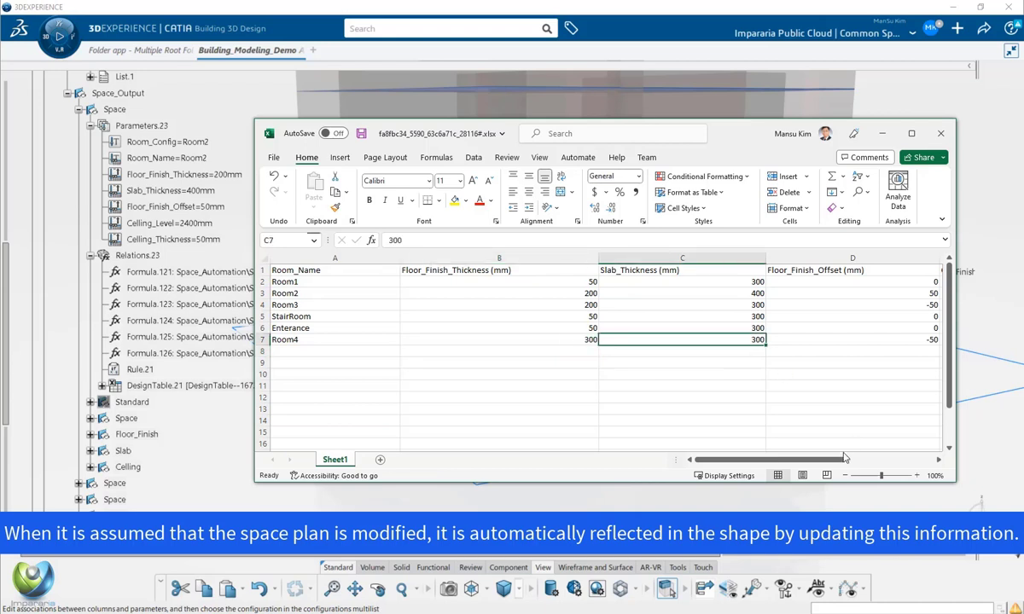
pyautogui.moveTo(831, 464); pyautogui.dragTo(868, 463)
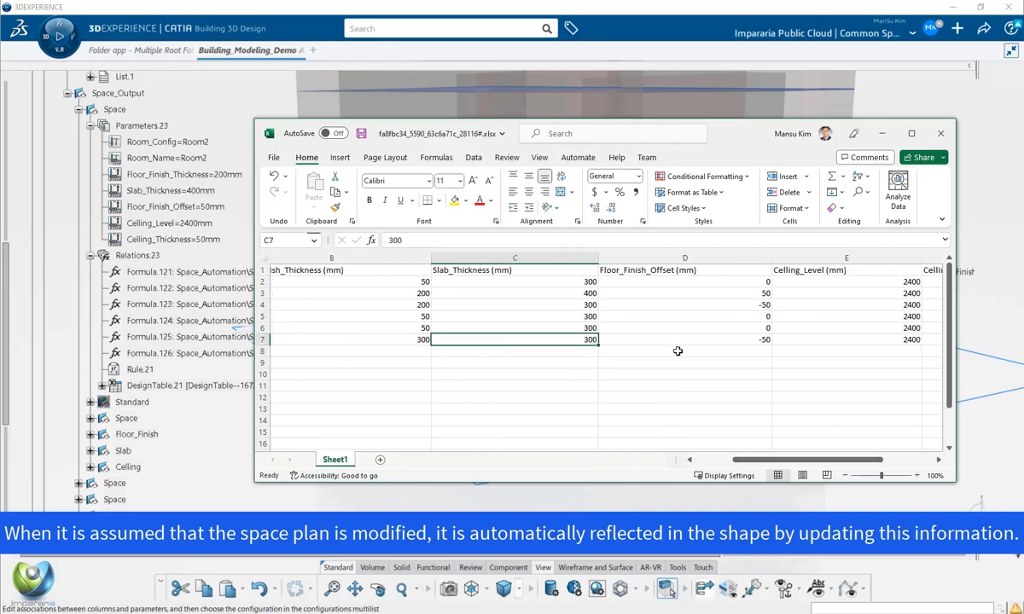
pyautogui.doubleClick(586, 340)
pyautogui.write('50')
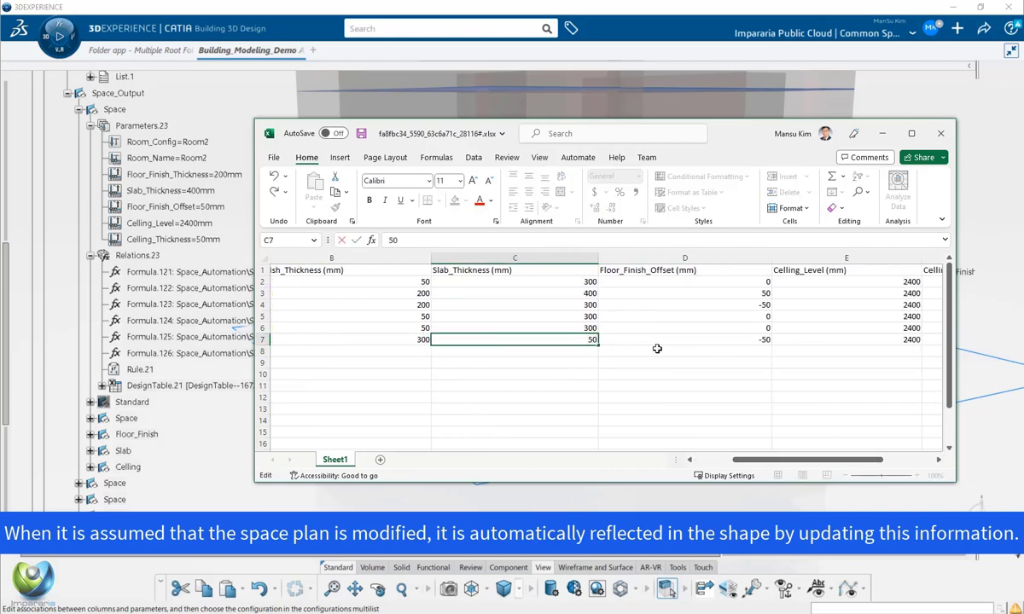
pyautogui.write('0')
pyautogui.press('Return')
pyautogui.click(762, 341)
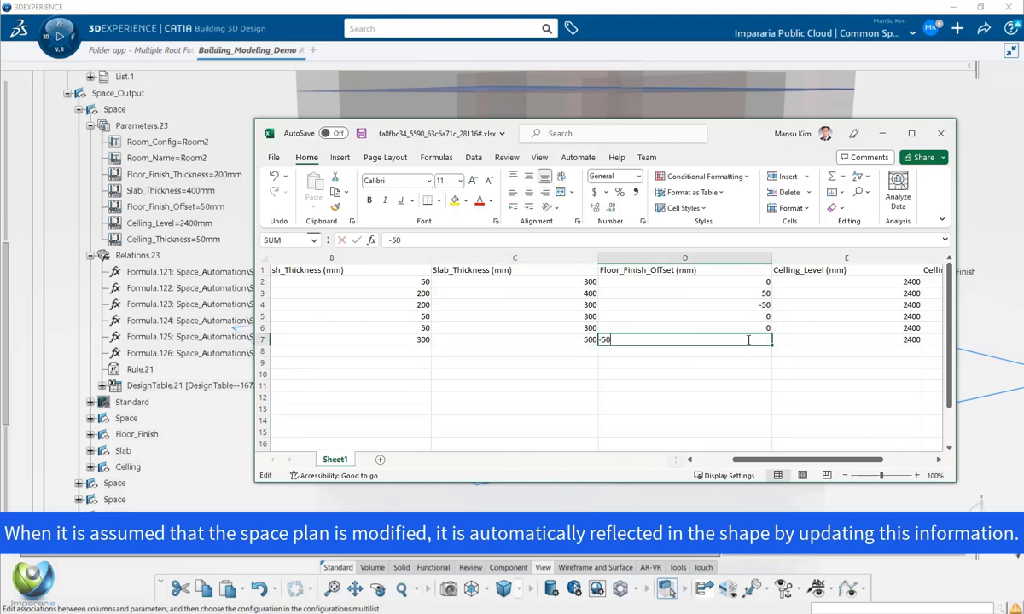
pyautogui.press('Return')
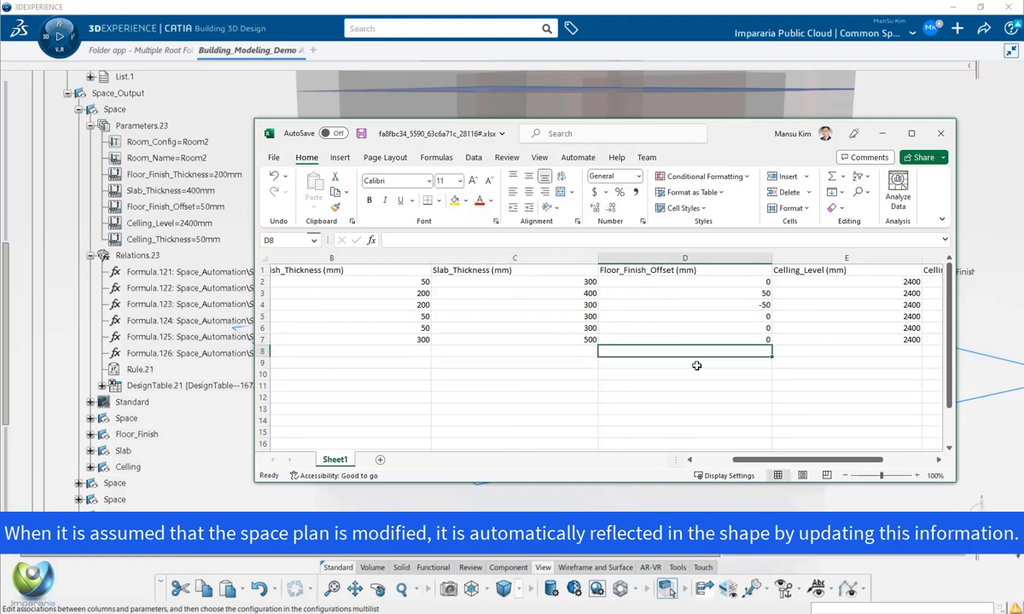
# Step: Save and close the spreadsheet, dismiss the synchronization report and accept the updated DesignTable.21
pyautogui.moveTo(808, 463); pyautogui.dragTo(864, 458)
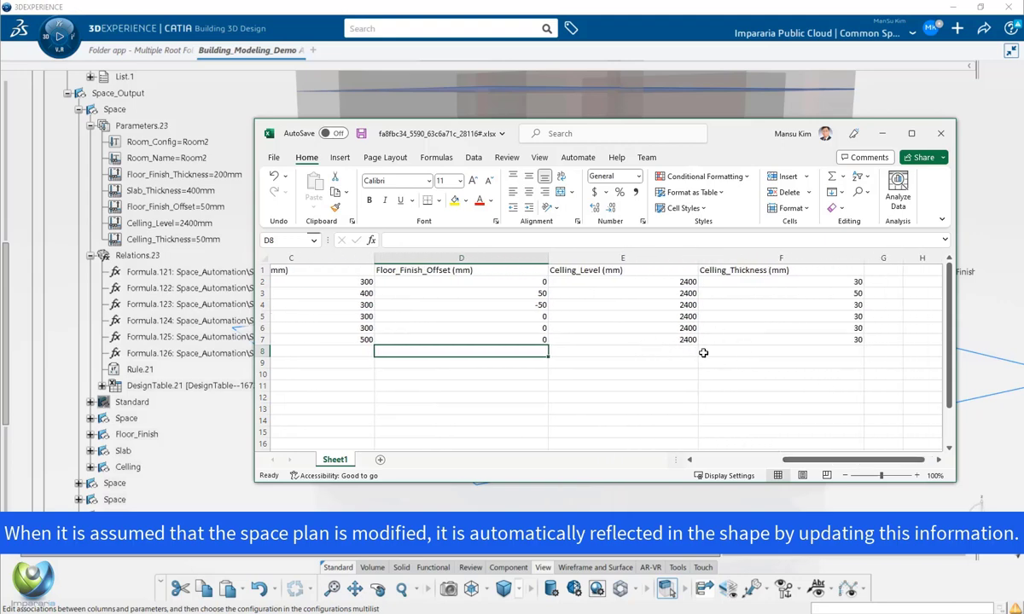
pyautogui.click(939, 134)
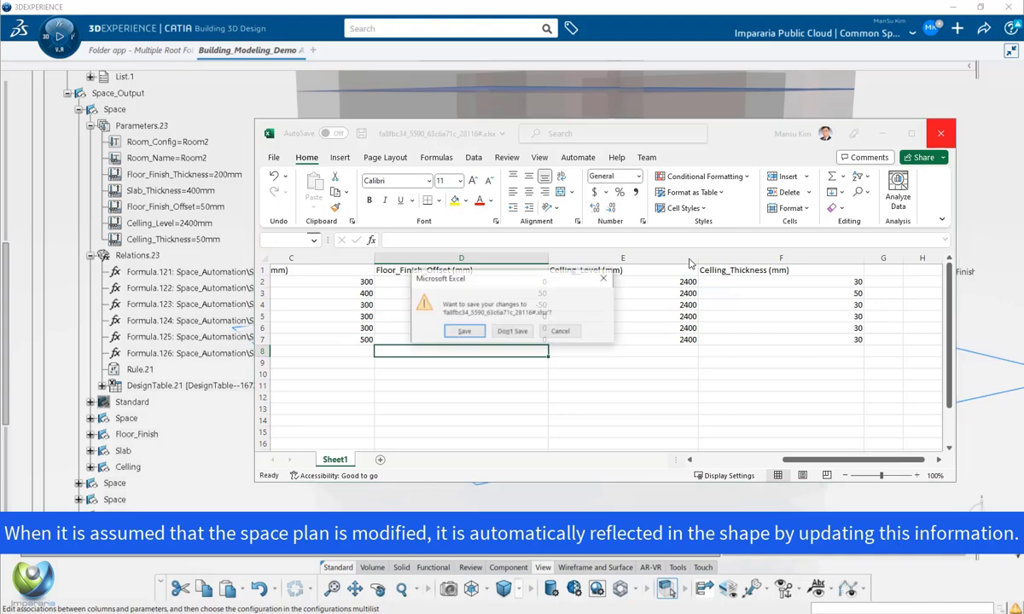
pyautogui.click(474, 334)
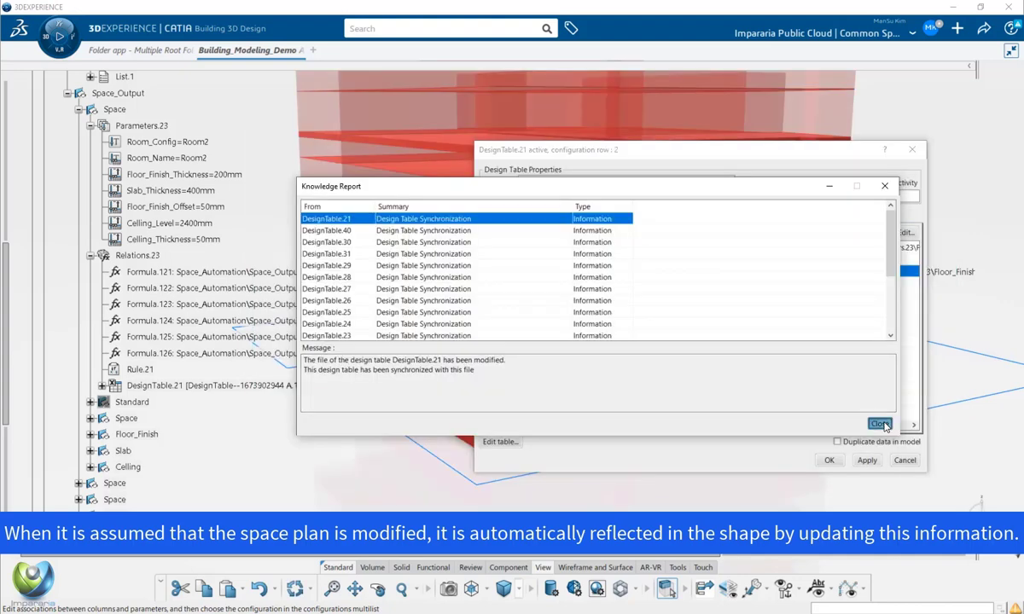
pyautogui.click(880, 424)
pyautogui.click(830, 460)
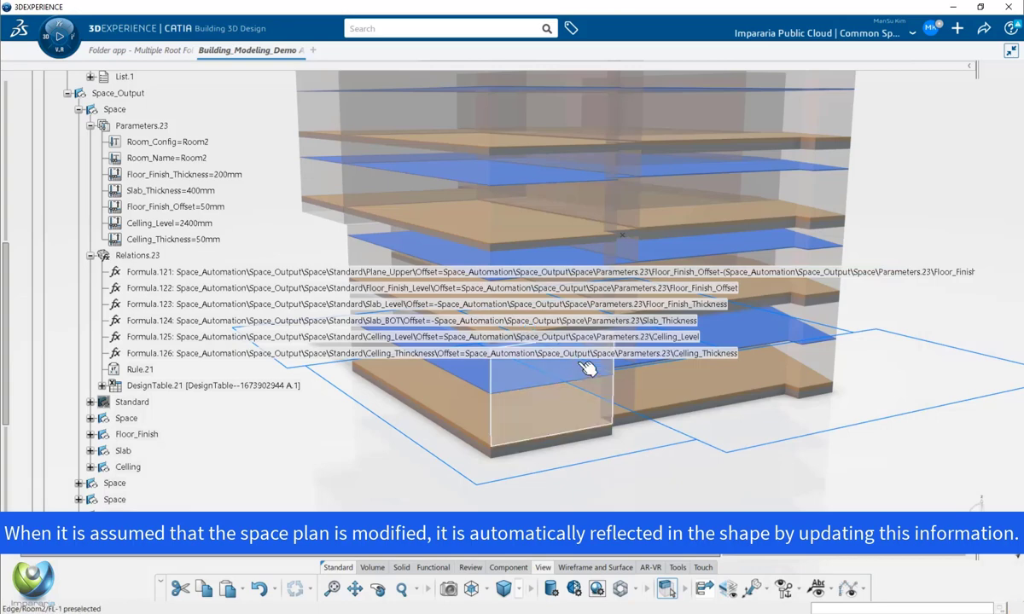
# Step: Set the first space's Room_Config parameter to Room4 and collapse its relations
pyautogui.doubleClick(201, 144)
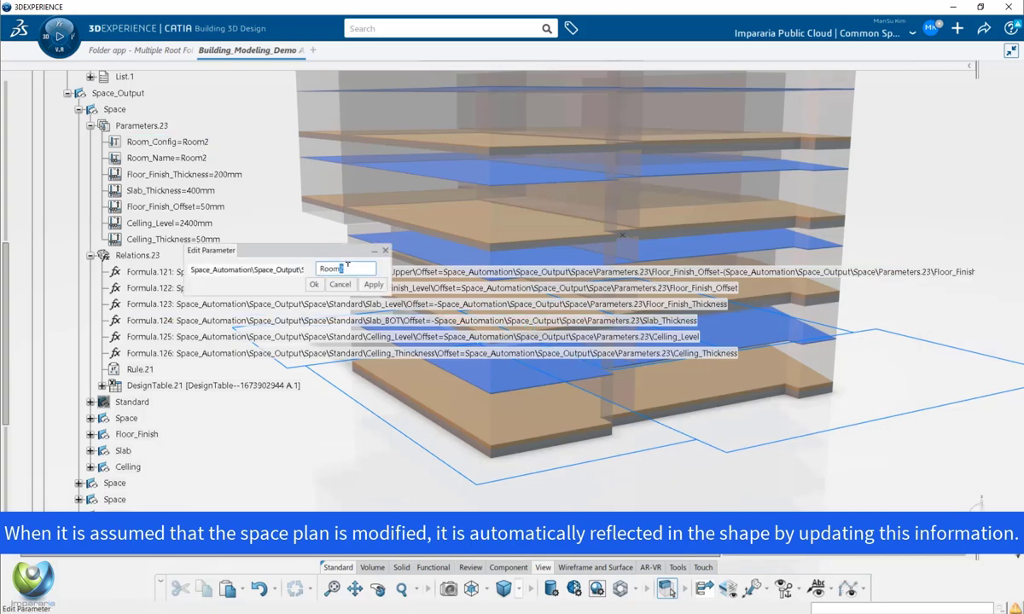
pyautogui.click(318, 283)
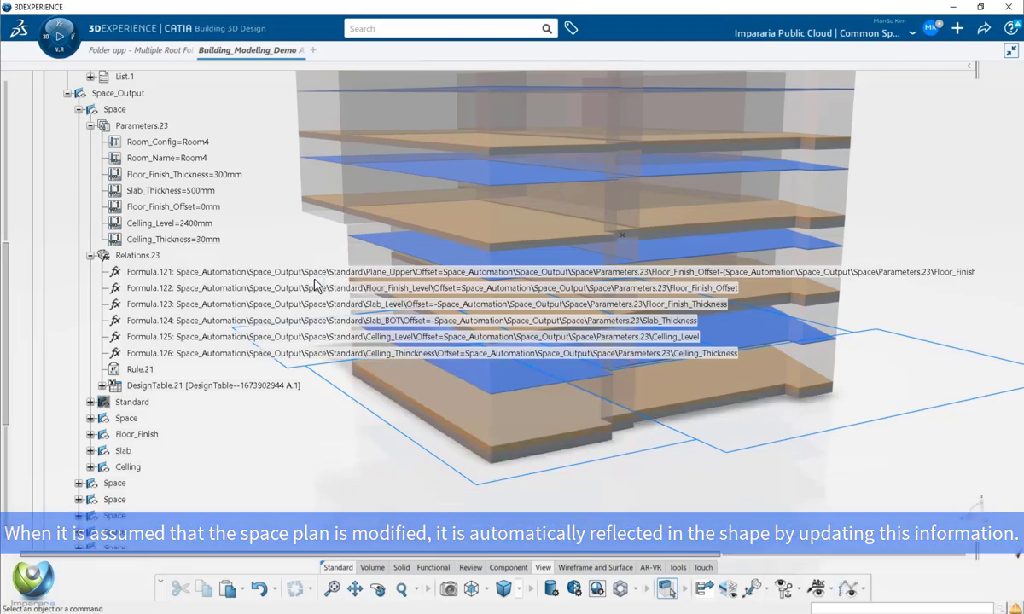
pyautogui.click(91, 255)
# Step: Inspect the building model with the first space's updated floor finish and slab
pyautogui.moveTo(642, 476); pyautogui.dragTo(614, 443, button='middle')
pyautogui.click(483, 372)
pyautogui.click(475, 342)
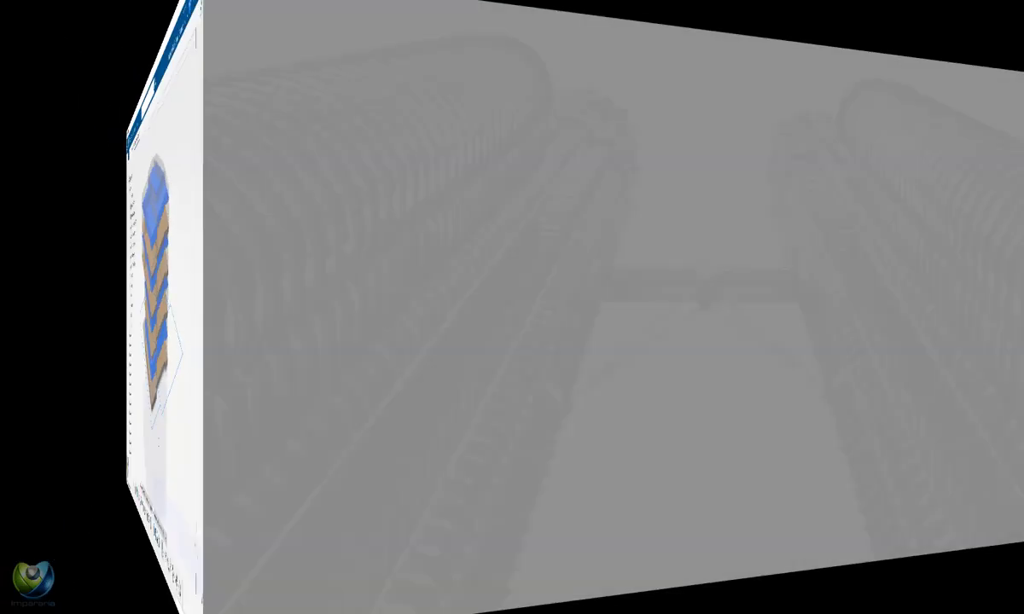